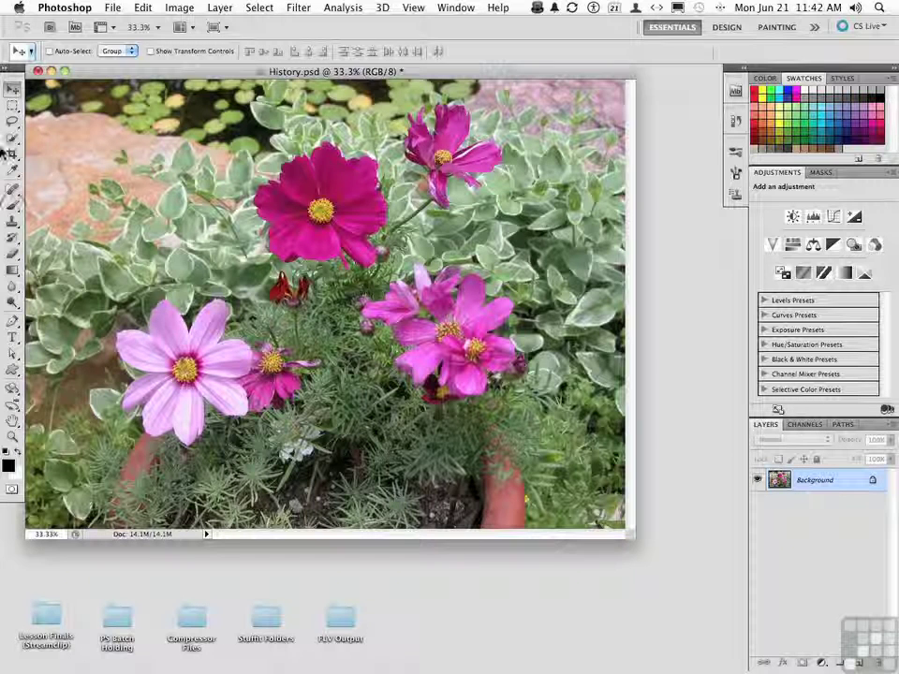
With the Brush tool, paint four wavy black strokes: top, magenta flower, middle, lower flowers
{"action": "left_click", "coordinate": [12, 204]}
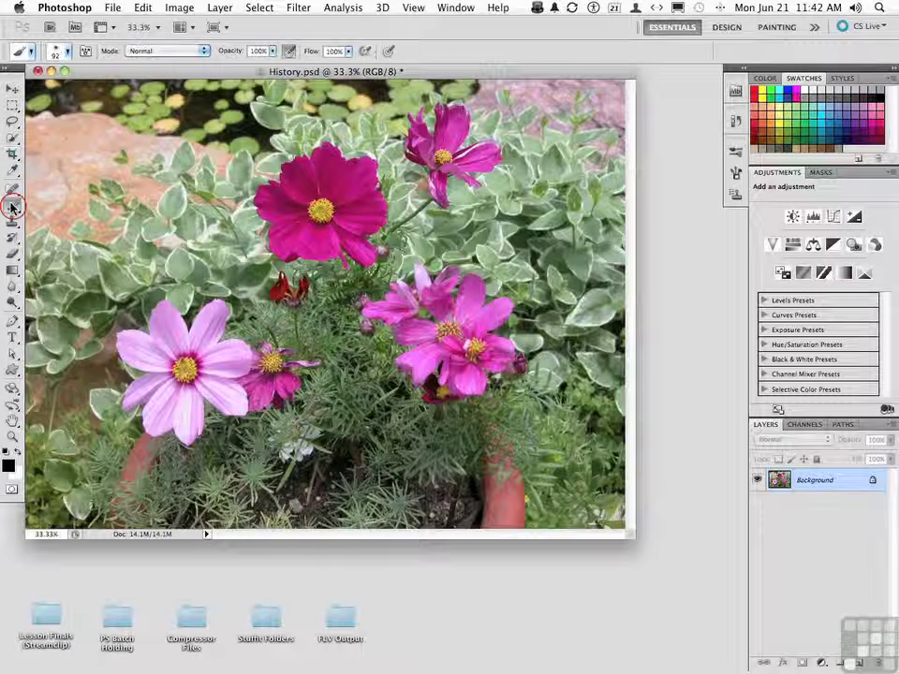
{"action": "mouse_move", "coordinate": [94, 174]}
{"action": "left_mouse_down"}
{"action": "mouse_move", "coordinate": [156, 143]}
{"action": "mouse_move", "coordinate": [273, 131]}
{"action": "left_mouse_up"}
{"action": "left_click_drag", "start_coordinate": [131, 246], "coordinate": [328, 218]}
{"action": "left_click_drag", "start_coordinate": [136, 313], "coordinate": [330, 298]}
{"action": "mouse_move", "coordinate": [178, 382]}
{"action": "left_mouse_down"}
{"action": "mouse_move", "coordinate": [229, 373]}
{"action": "mouse_move", "coordinate": [323, 391]}
{"action": "mouse_move", "coordinate": [388, 386]}
{"action": "left_mouse_up"}
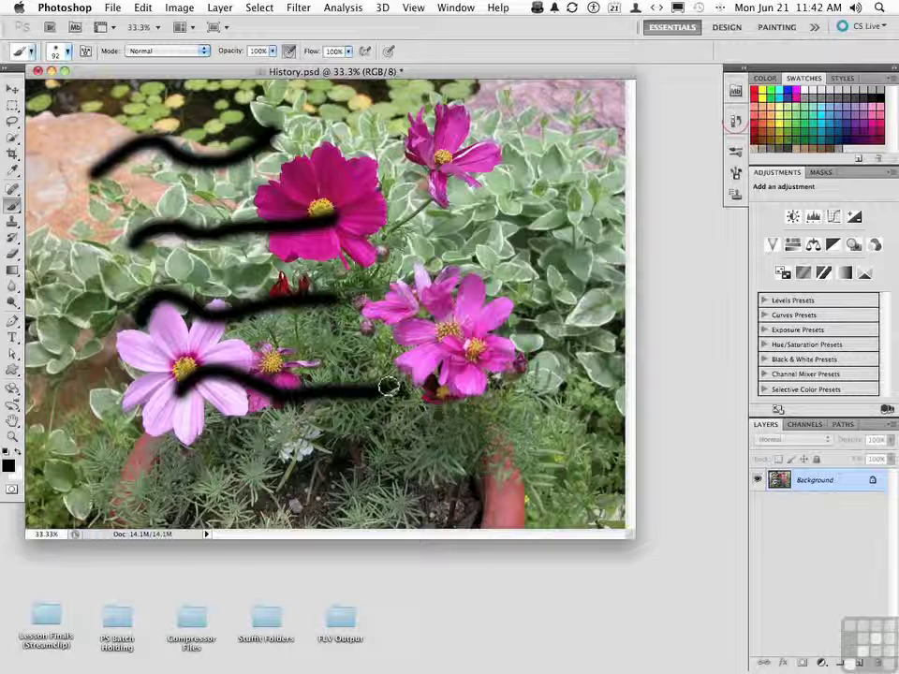
Step back through the Brush Tool history states to the newSketch2.JPG snapshot, removing all strokes
{"action": "left_click", "coordinate": [736, 121]}
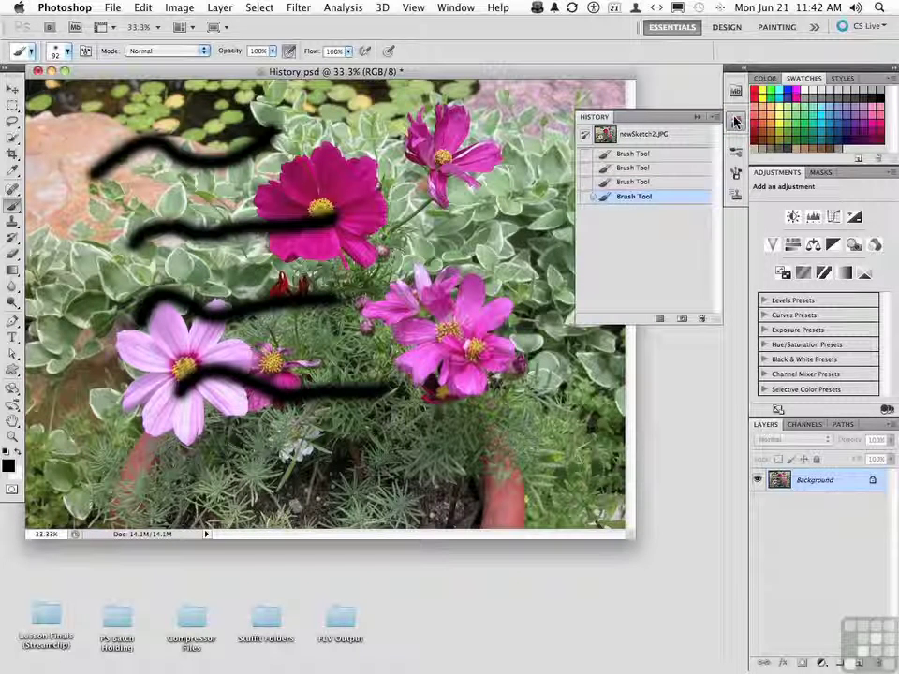
{"action": "left_click", "coordinate": [652, 181]}
{"action": "left_click", "coordinate": [648, 167]}
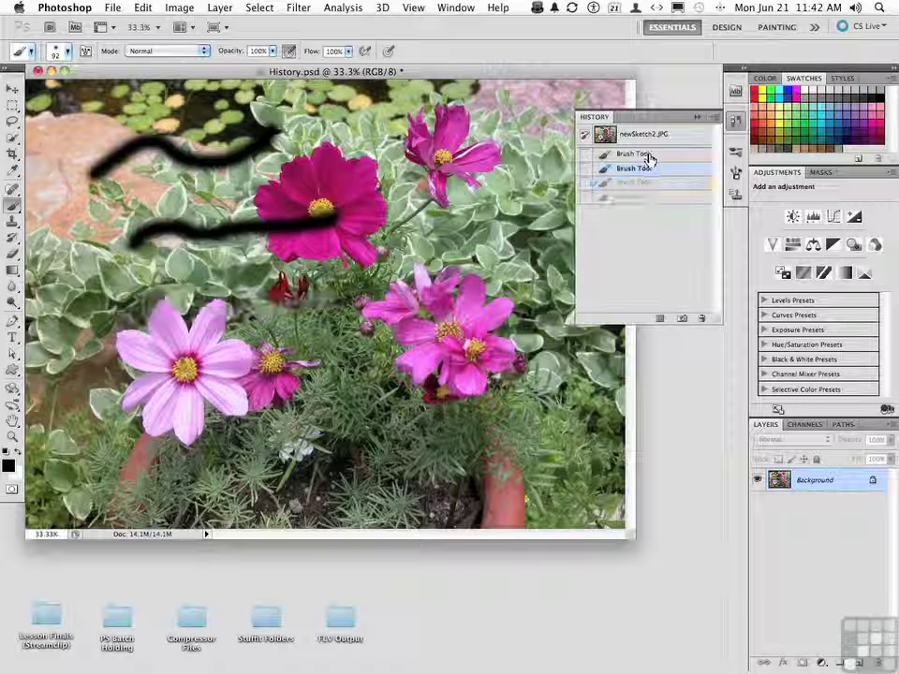
{"action": "left_click", "coordinate": [648, 155]}
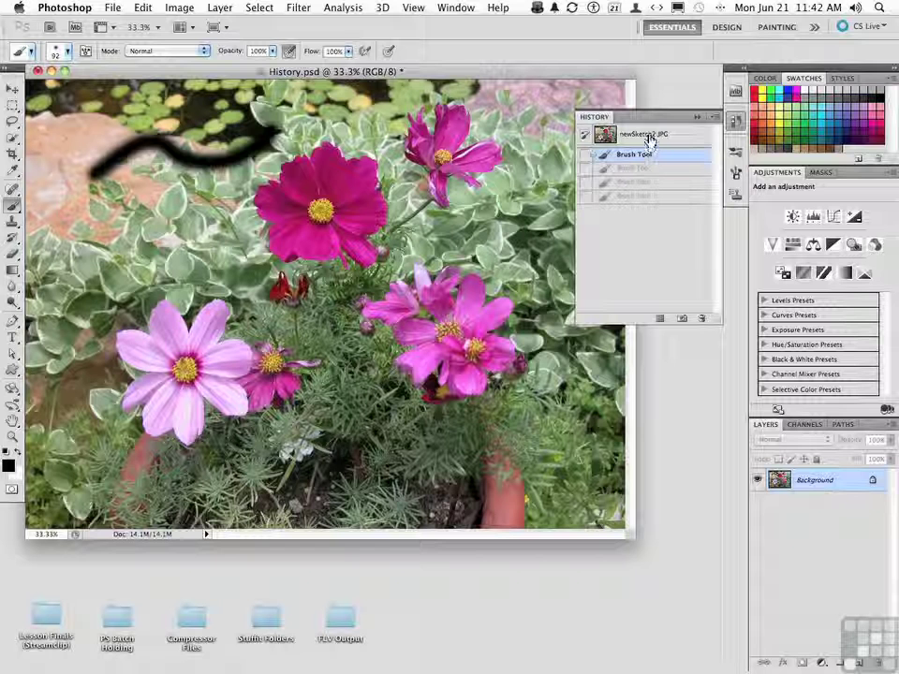
{"action": "left_click", "coordinate": [650, 138]}
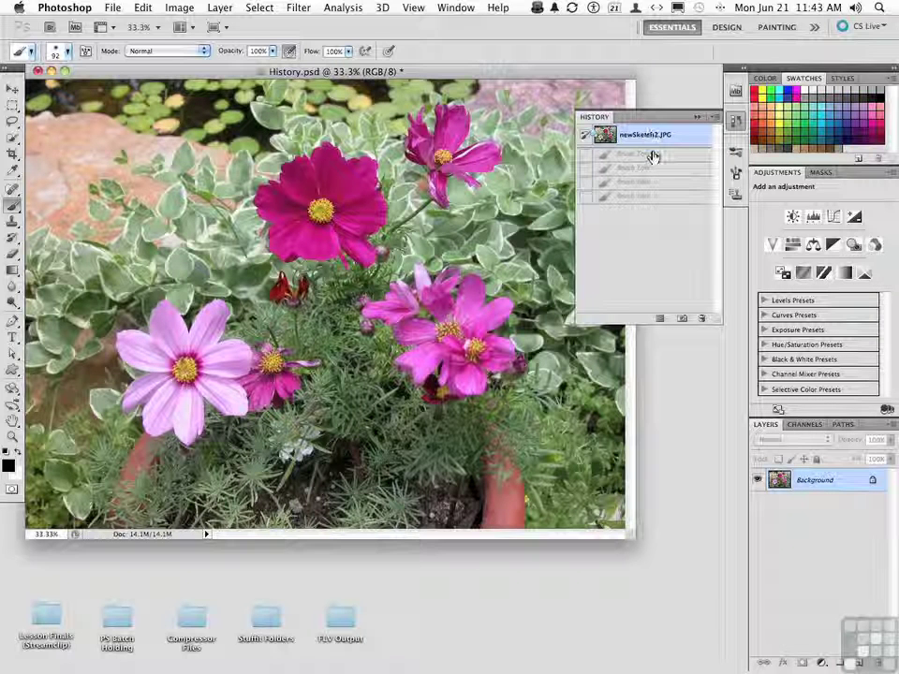
{"action": "mouse_move", "coordinate": [650, 138]}
{"action": "left_mouse_down"}
{"action": "mouse_move", "coordinate": [649, 203]}
{"action": "mouse_move", "coordinate": [648, 141]}
{"action": "left_mouse_up"}
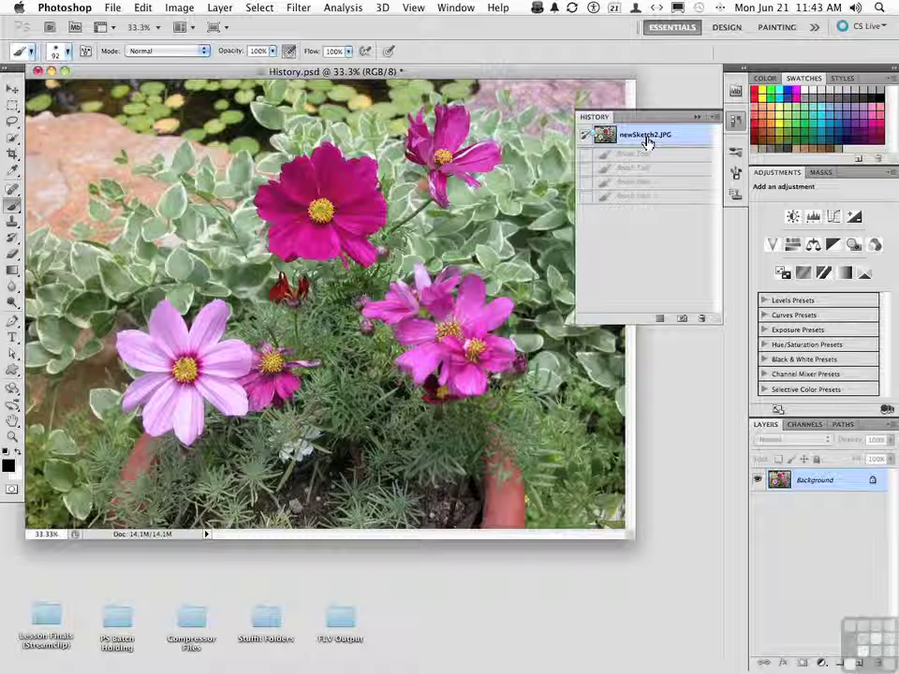
In the Filter Gallery at Fit in View, compare Film Grain and Cutout, then apply Palette Knife
{"action": "left_click", "coordinate": [302, 8]}
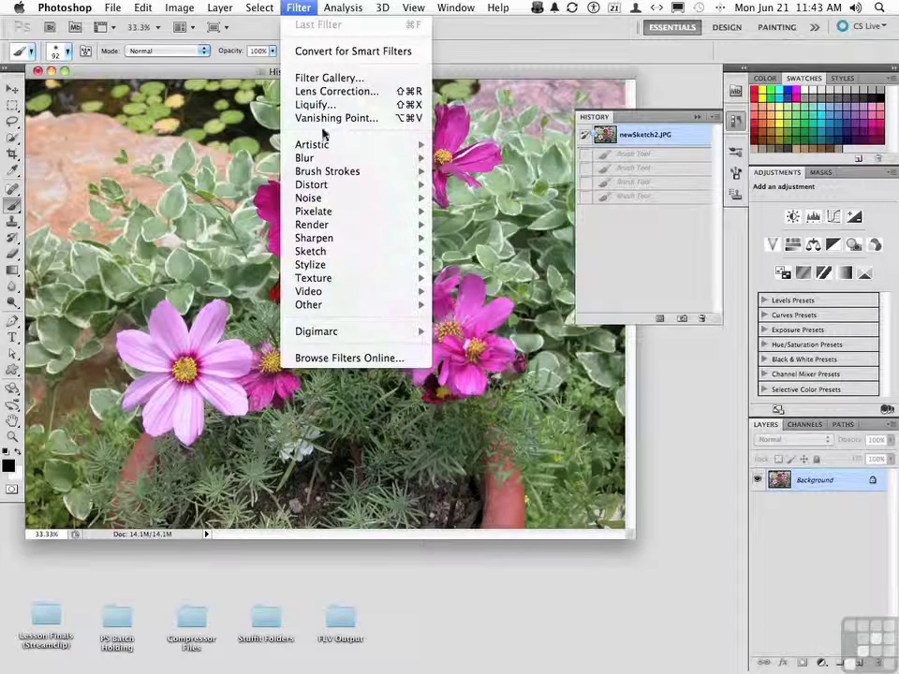
{"action": "mouse_move", "coordinate": [351, 146]}
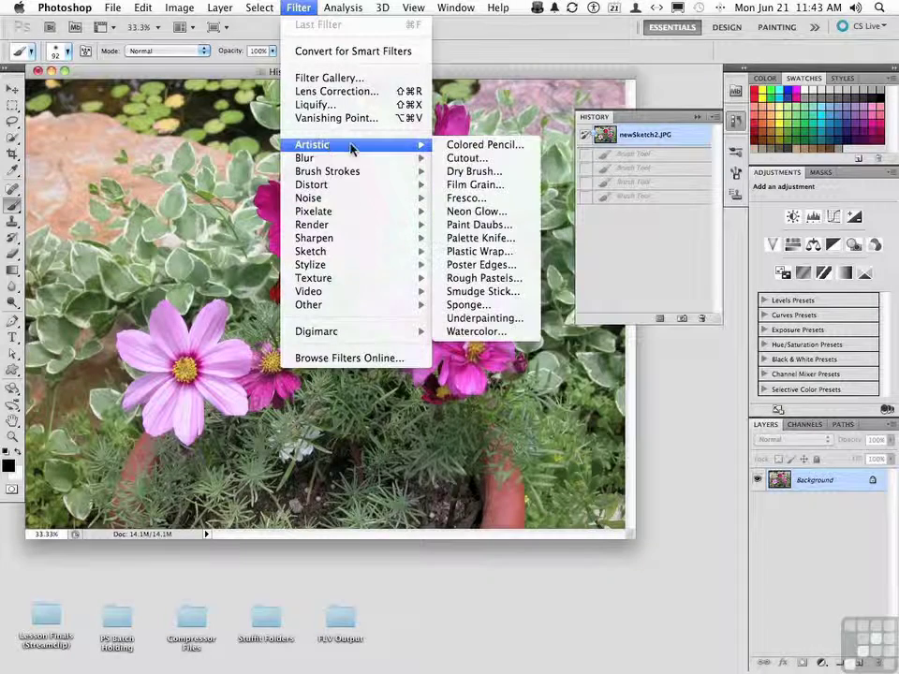
{"action": "left_click", "coordinate": [477, 147]}
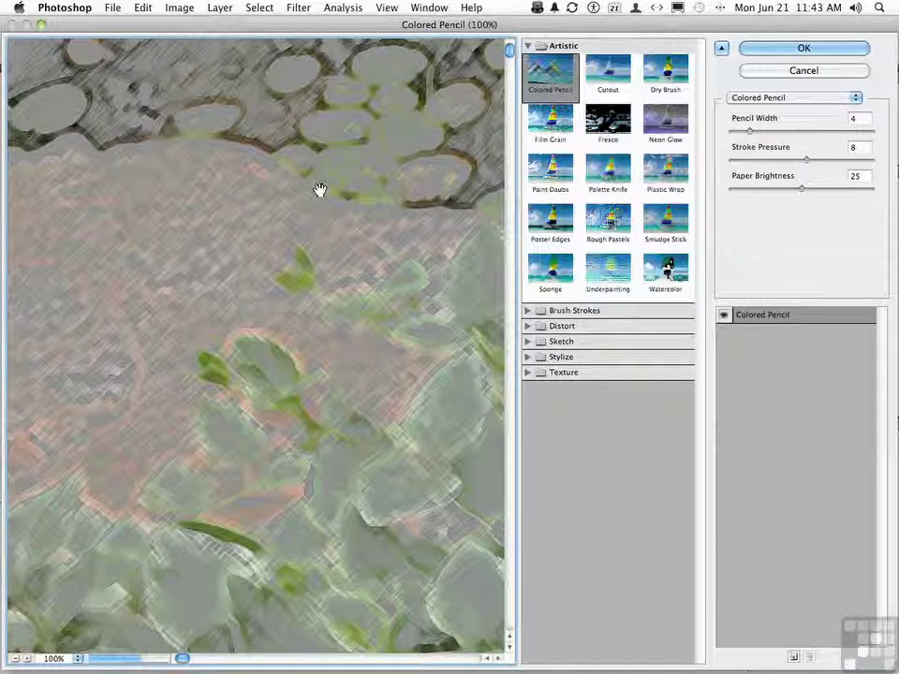
{"action": "left_click", "coordinate": [79, 659]}
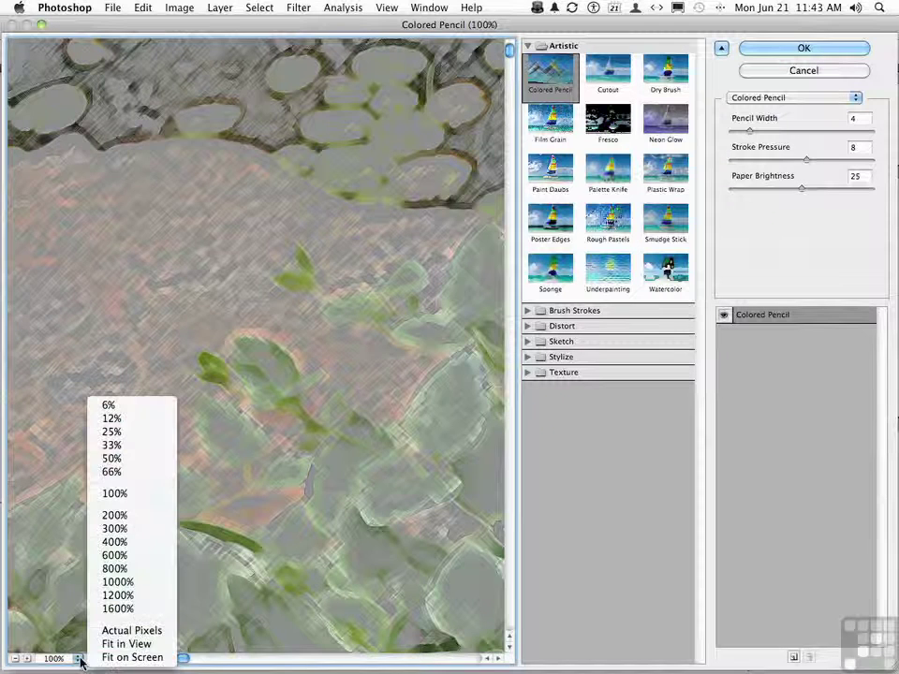
{"action": "left_click", "coordinate": [122, 643]}
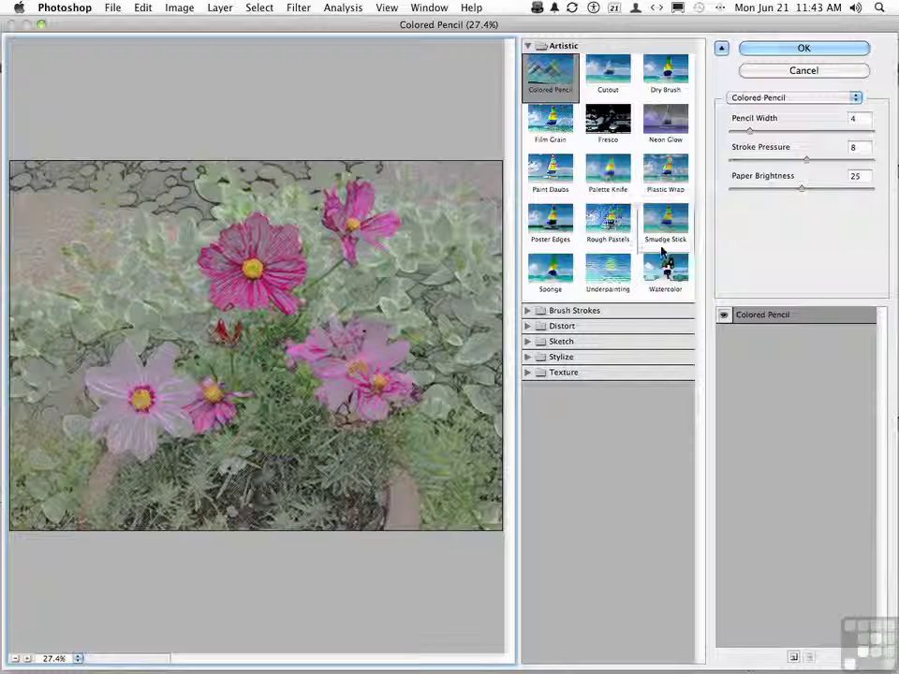
{"action": "left_click", "coordinate": [551, 117]}
{"action": "left_click", "coordinate": [611, 83]}
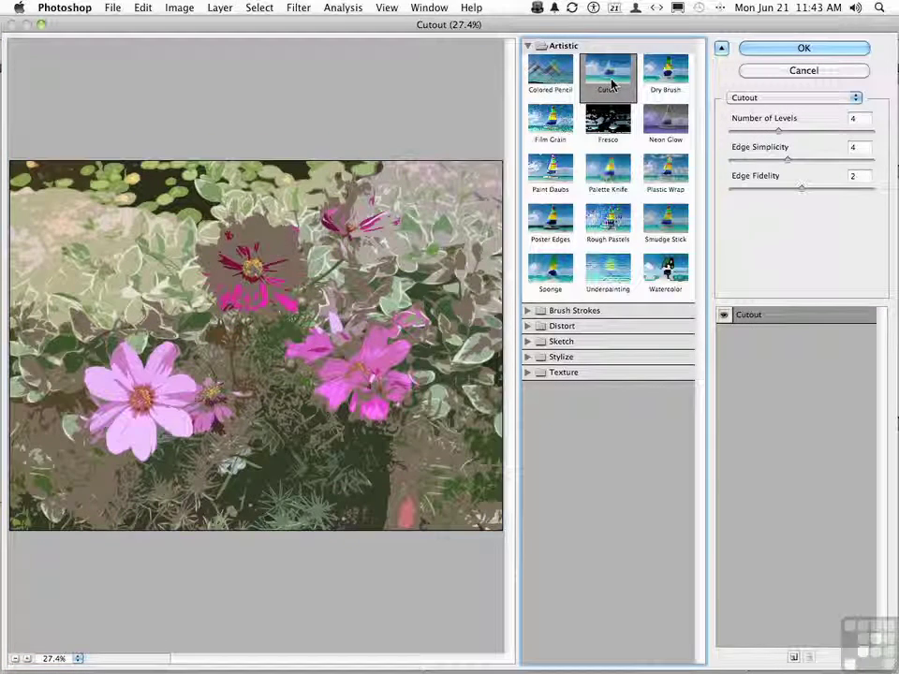
{"action": "left_click", "coordinate": [606, 181]}
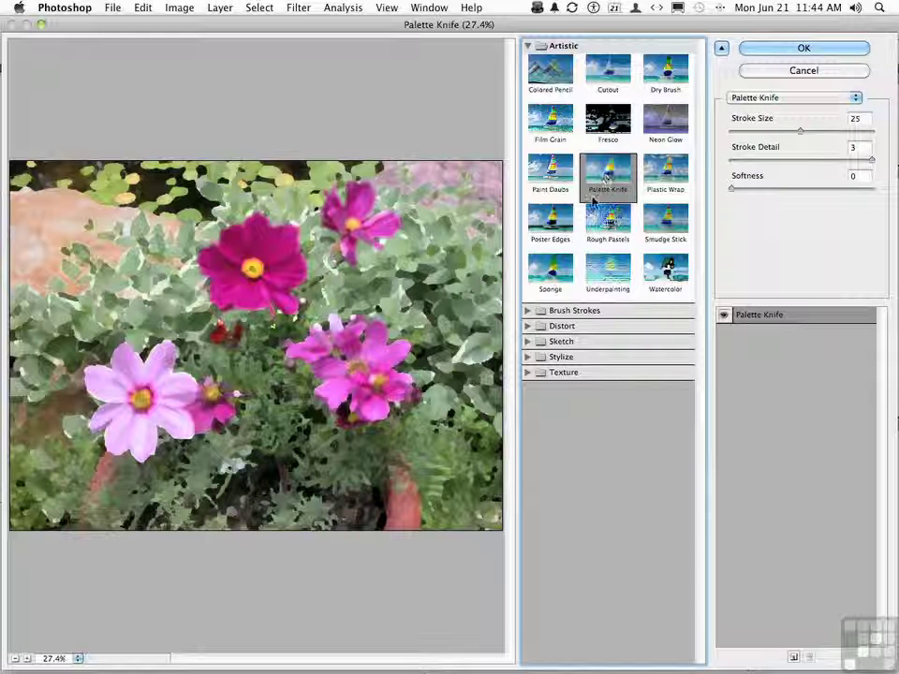
{"action": "left_click", "coordinate": [803, 49]}
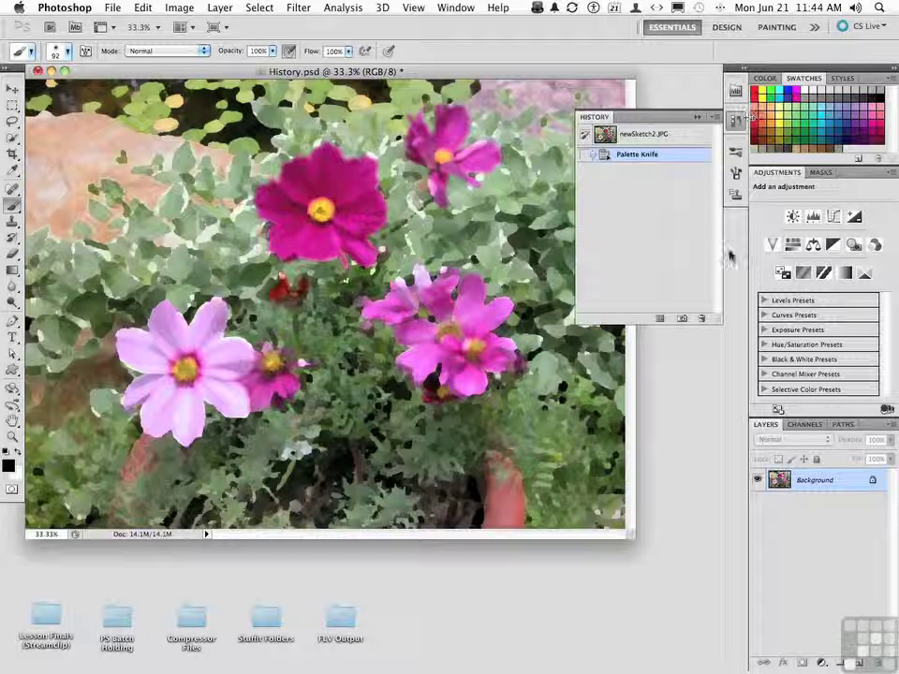
Create History snapshot Snapshot 1 from the Palette Knife image
{"action": "left_click", "coordinate": [680, 320]}
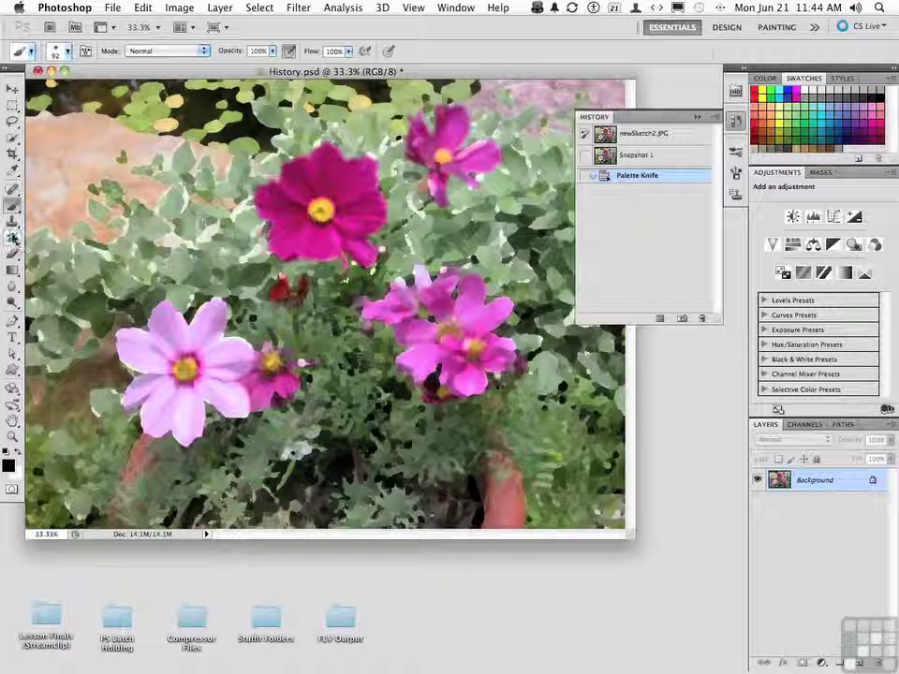
History Brush original detail onto the magenta flower's petals, then compare states and return to Snapshot 1
{"action": "left_click", "coordinate": [12, 239]}
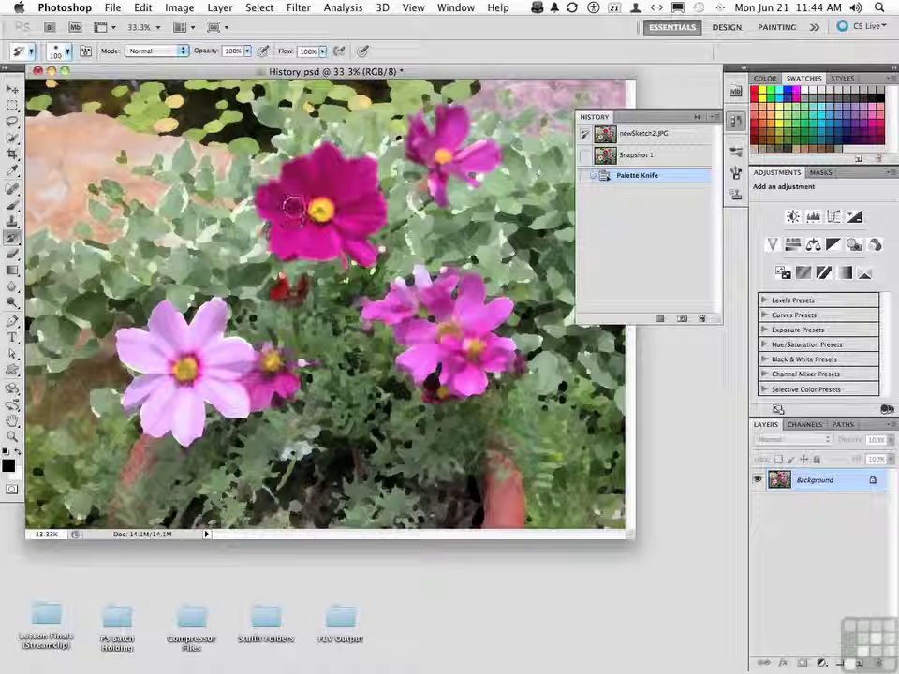
{"action": "mouse_move", "coordinate": [267, 194]}
{"action": "left_mouse_down"}
{"action": "mouse_move", "coordinate": [271, 206]}
{"action": "mouse_move", "coordinate": [281, 183]}
{"action": "mouse_move", "coordinate": [295, 178]}
{"action": "mouse_move", "coordinate": [301, 188]}
{"action": "mouse_move", "coordinate": [297, 177]}
{"action": "mouse_move", "coordinate": [314, 155]}
{"action": "mouse_move", "coordinate": [361, 168]}
{"action": "mouse_move", "coordinate": [372, 217]}
{"action": "mouse_move", "coordinate": [307, 249]}
{"action": "left_mouse_up"}
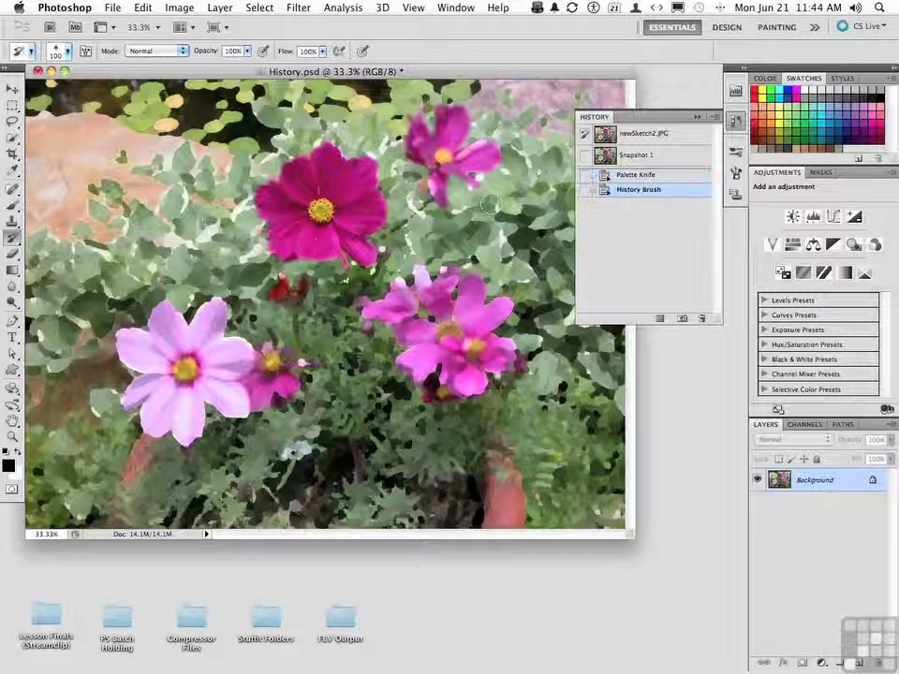
{"action": "left_click", "coordinate": [644, 139]}
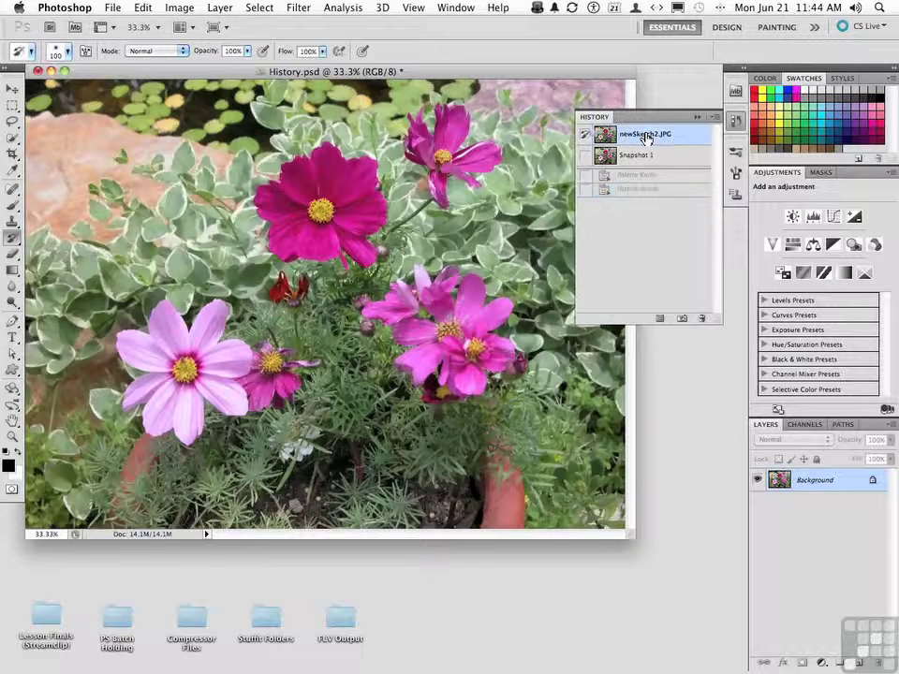
{"action": "left_click", "coordinate": [646, 148]}
{"action": "left_click", "coordinate": [648, 135]}
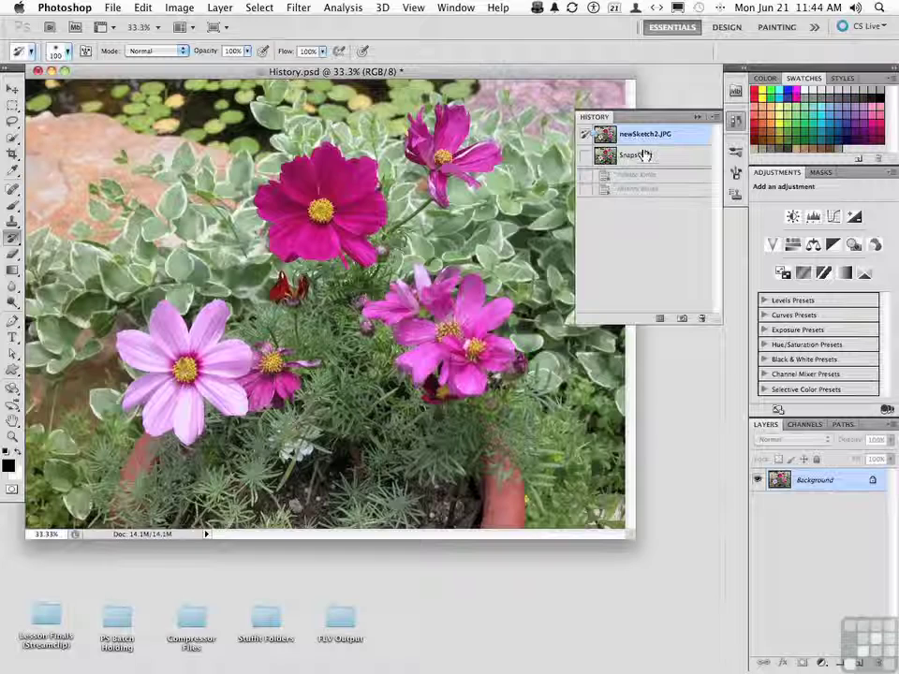
{"action": "left_click", "coordinate": [644, 157]}
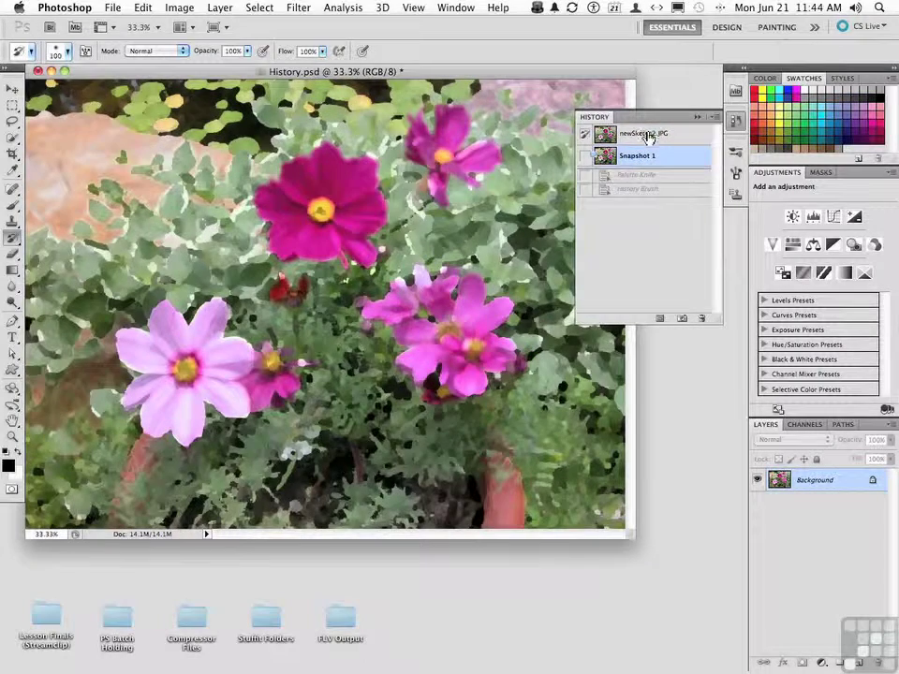
Display the newSketch2.JPG snapshot and set Snapshot 1 as the History Brush source
{"action": "left_click", "coordinate": [649, 138]}
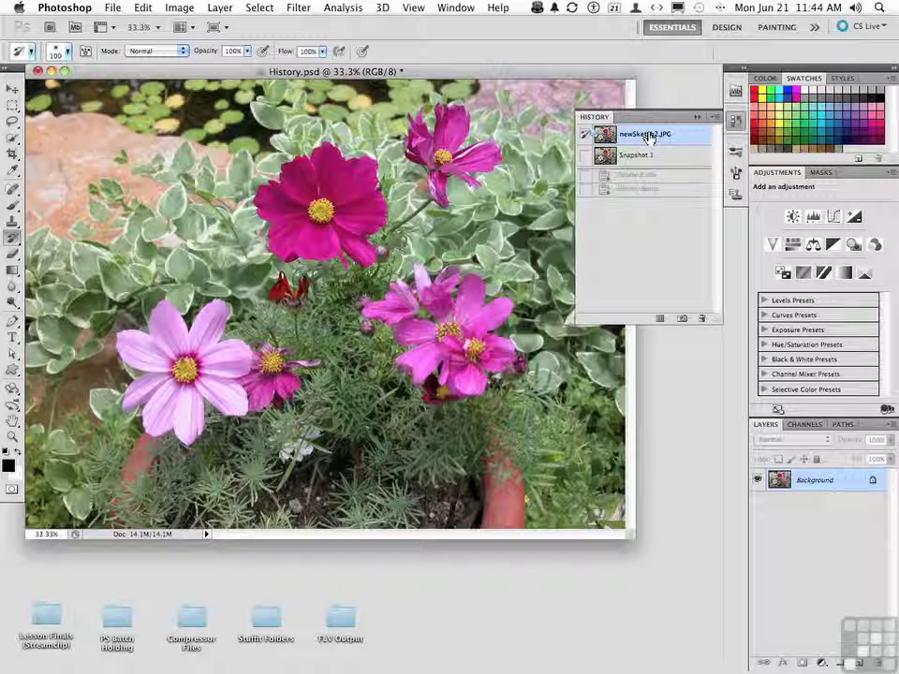
{"action": "left_click", "coordinate": [585, 134]}
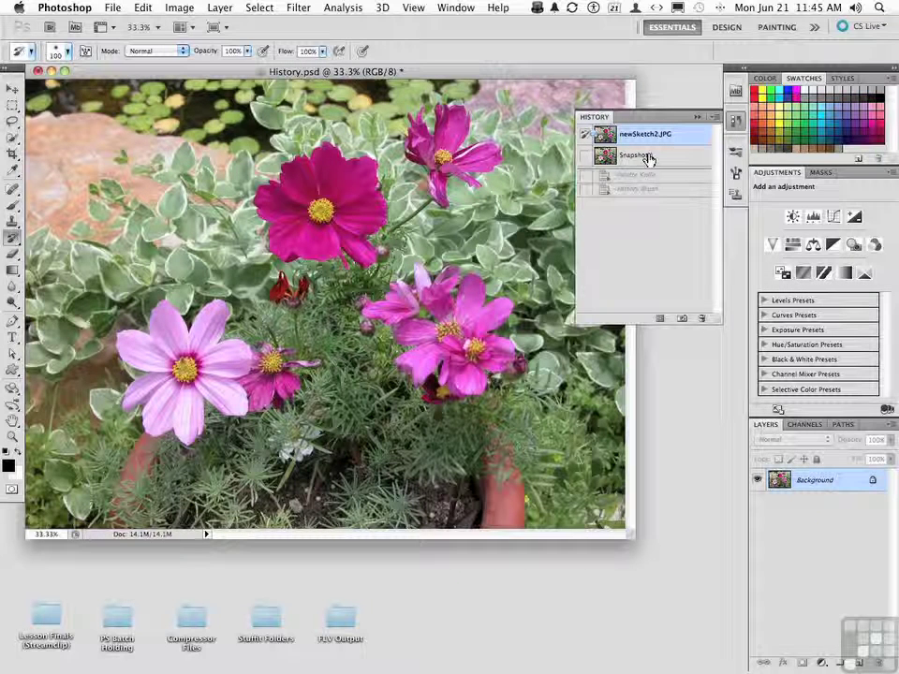
{"action": "left_click", "coordinate": [584, 157]}
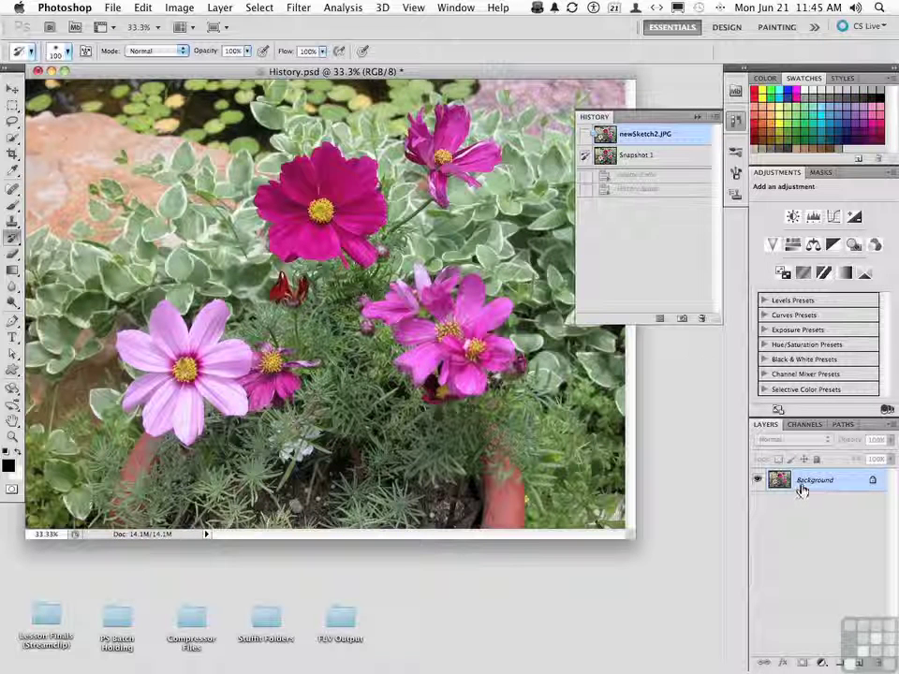
Add Layer 1 and dab Snapshot 1's Palette Knife texture onto the magenta flower twice
{"action": "left_click", "coordinate": [860, 662]}
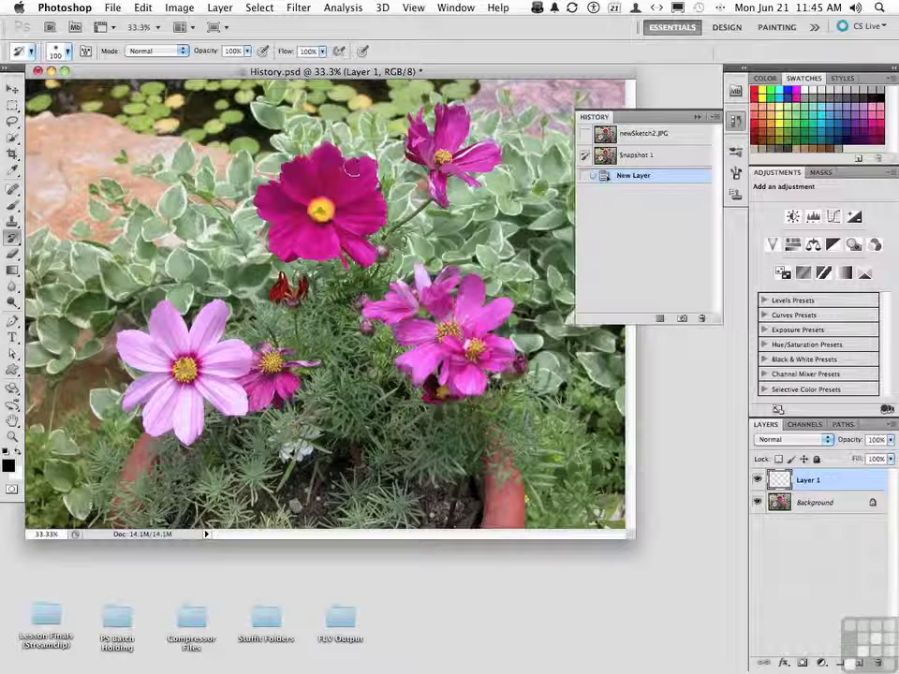
{"action": "left_click", "coordinate": [367, 199]}
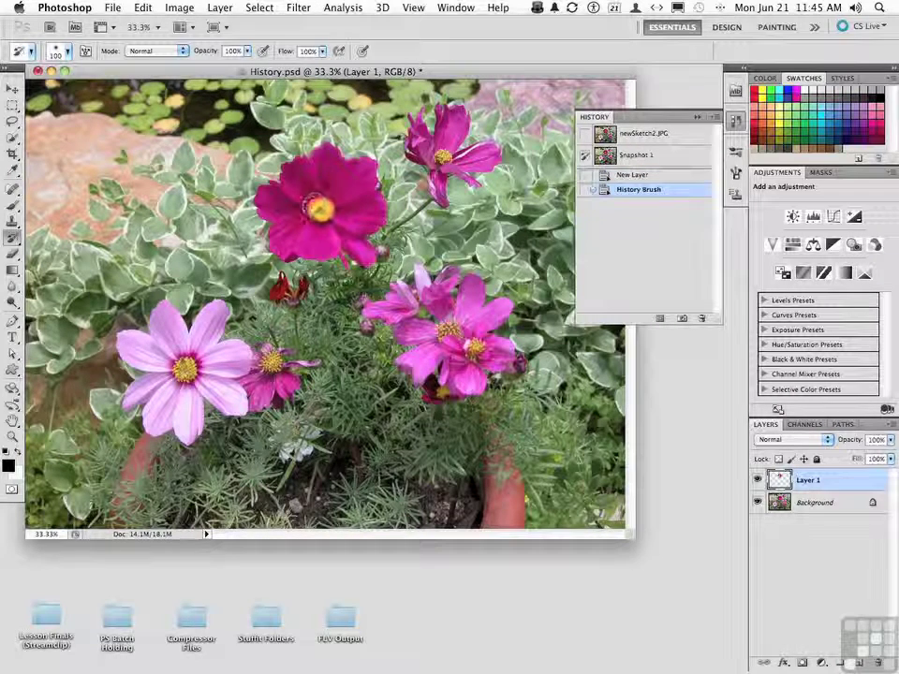
{"action": "left_click", "coordinate": [344, 229]}
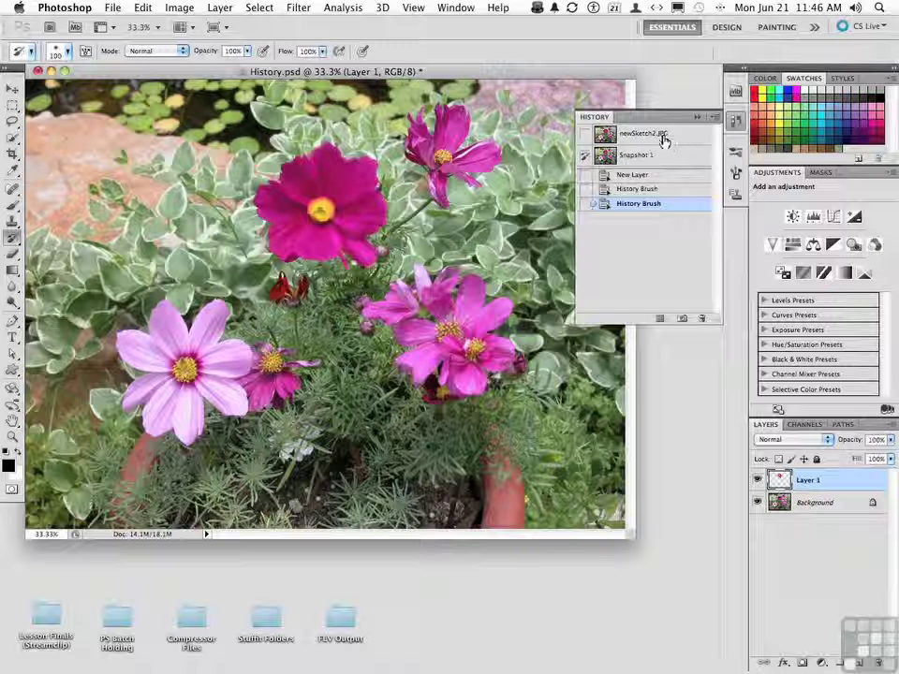
Switch the History Brush source box from Snapshot 1 to the newSketch2.JPG snapshot
{"action": "left_click_drag", "start_coordinate": [664, 143], "coordinate": [676, 163]}
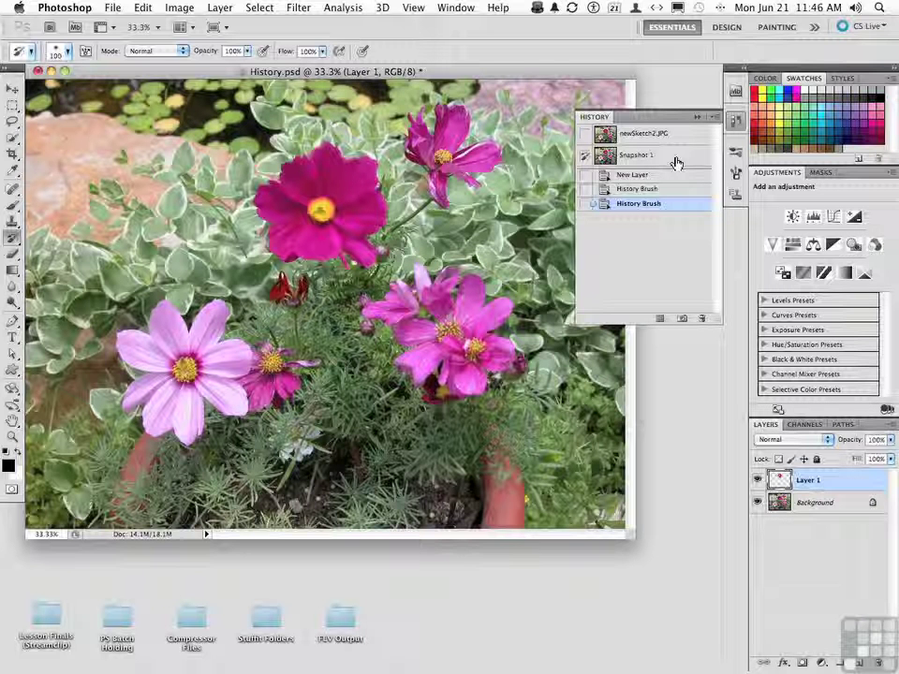
{"action": "left_click", "coordinate": [585, 136]}
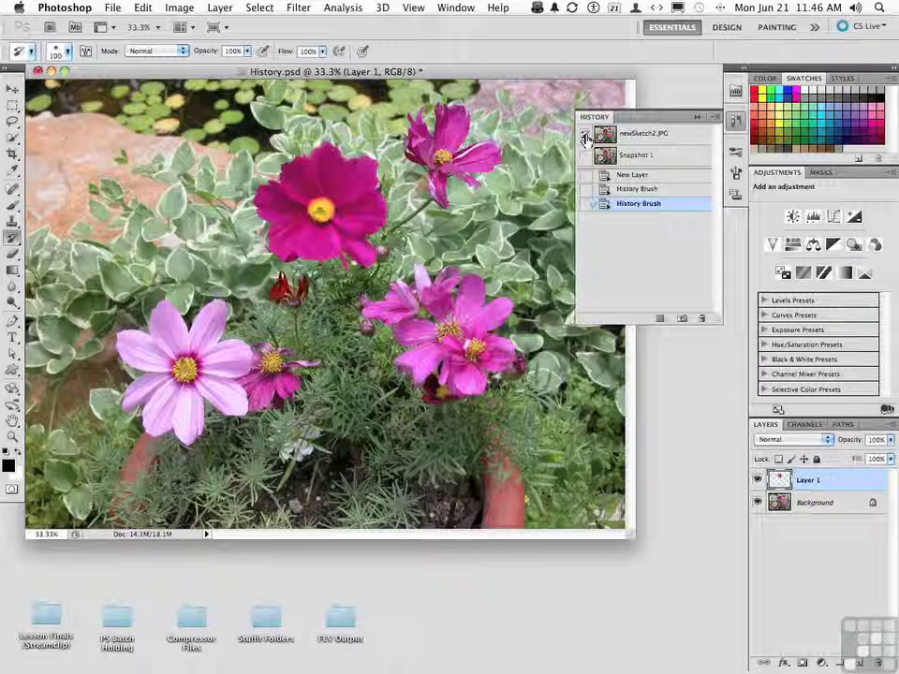